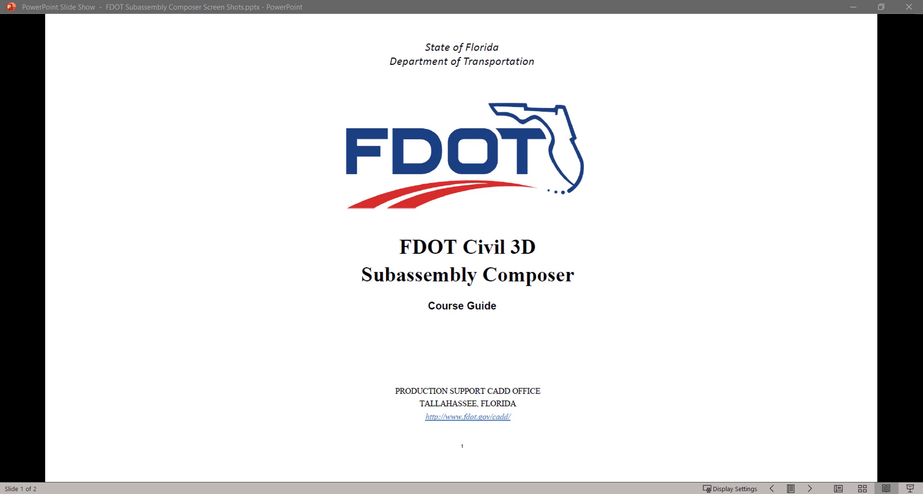
Step: Advance the FDOT slide show to slide 2, about fixed subassemblies
key("Right")
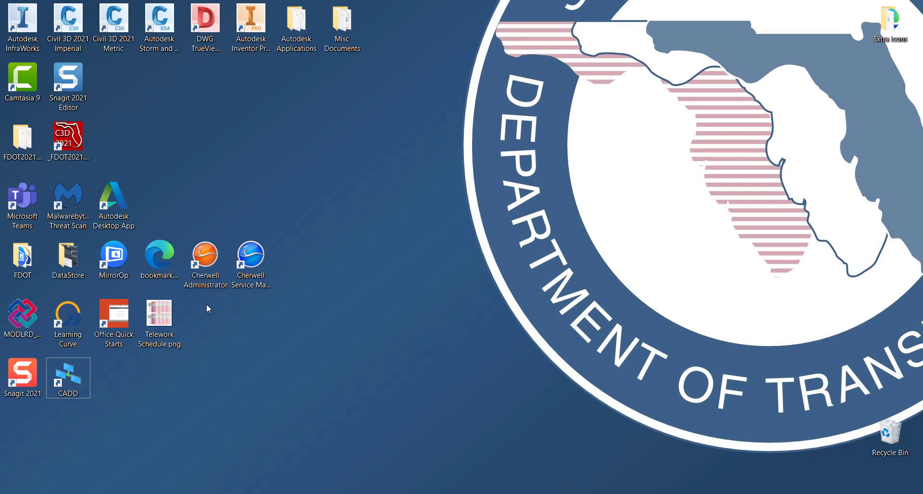
Step: Launch Autodesk Subassembly Composer from the Start menu's Autodesk program group
key("super")
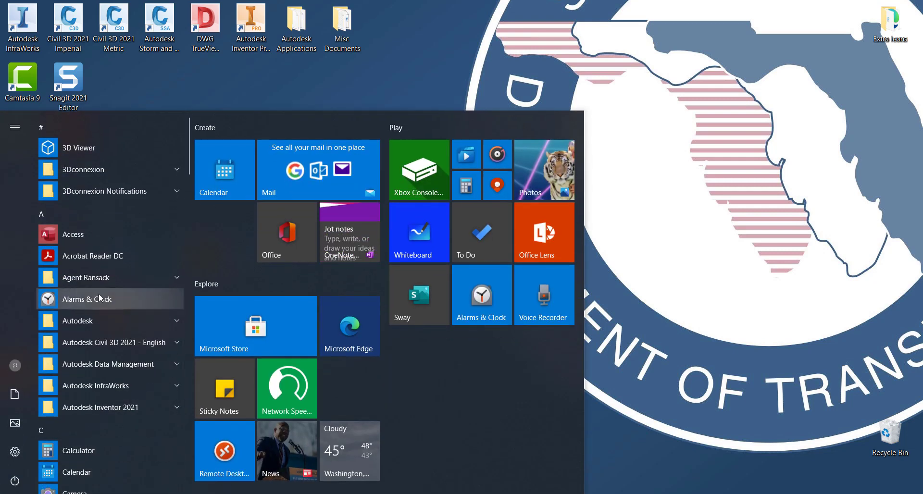
left_click(106, 321)
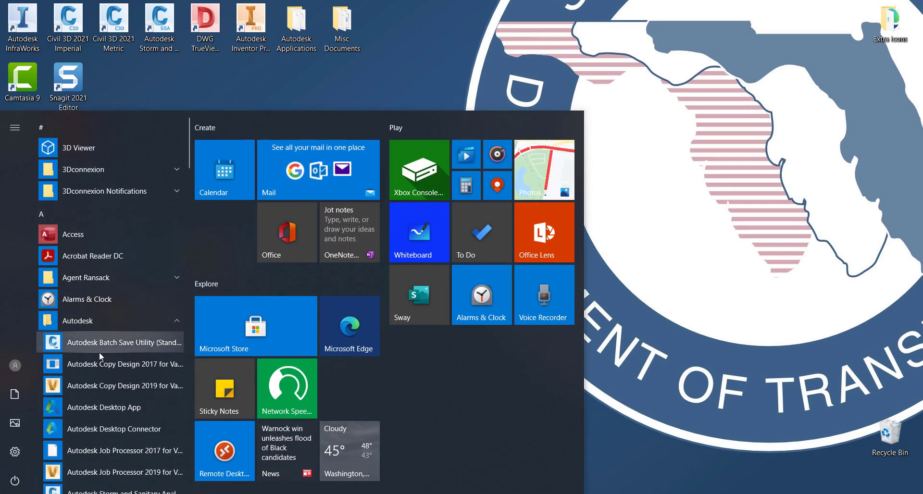
scroll(99, 353, "down", 2)
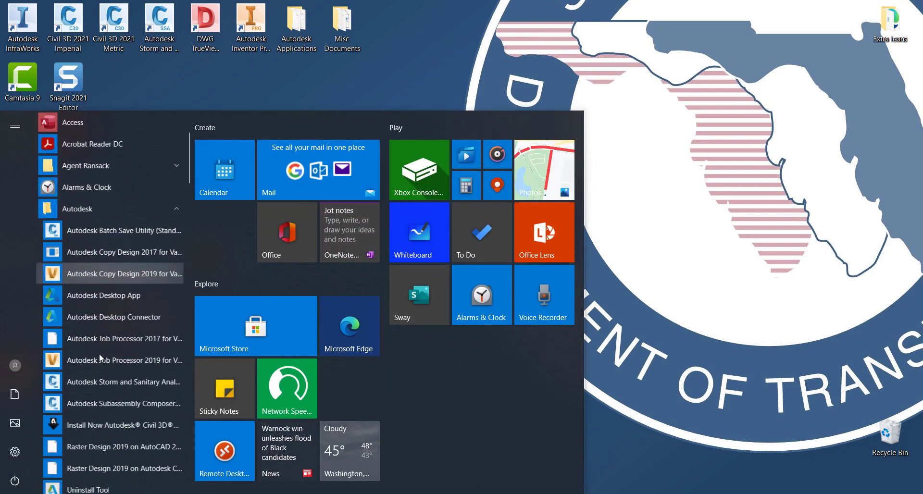
left_click(102, 398)
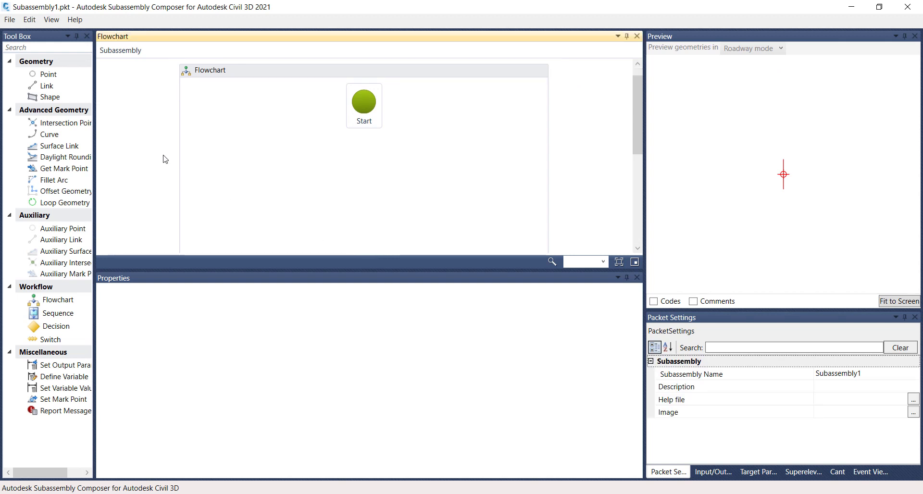
left_click(10, 20)
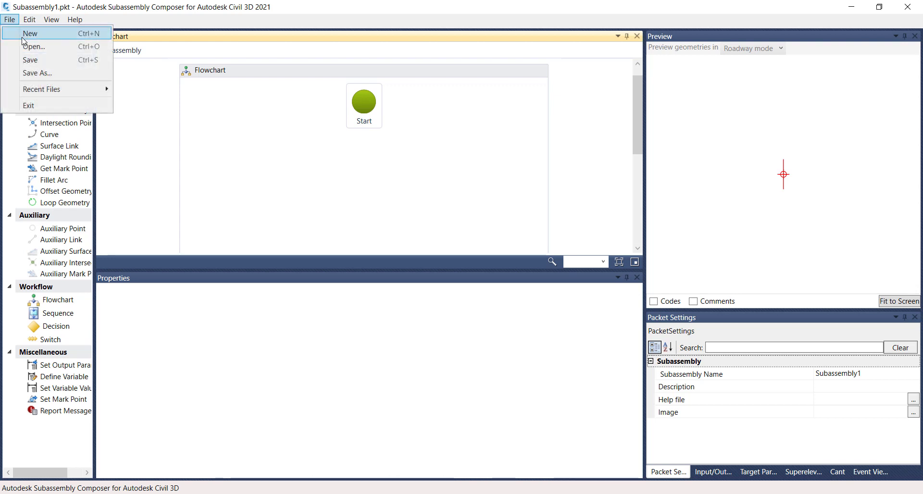
left_click(30, 48)
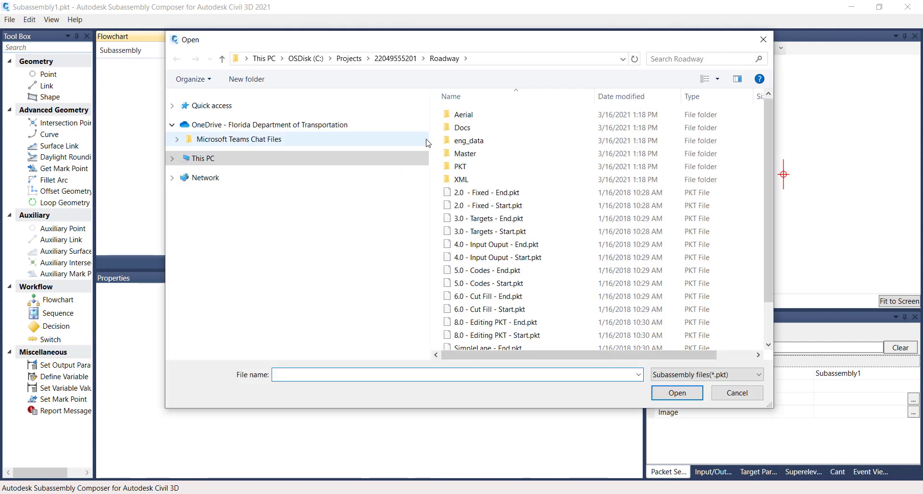
left_click(349, 58)
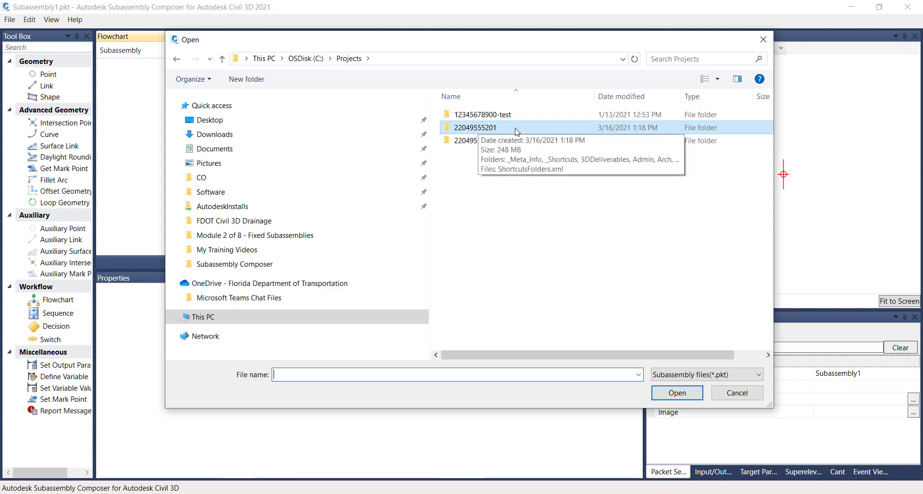
double_click(490, 128)
scroll(507, 269, "down", 4)
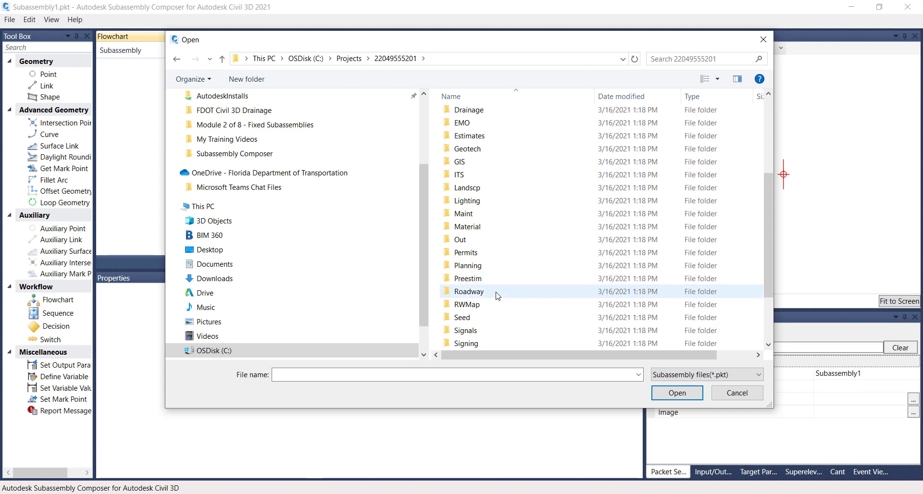
double_click(497, 292)
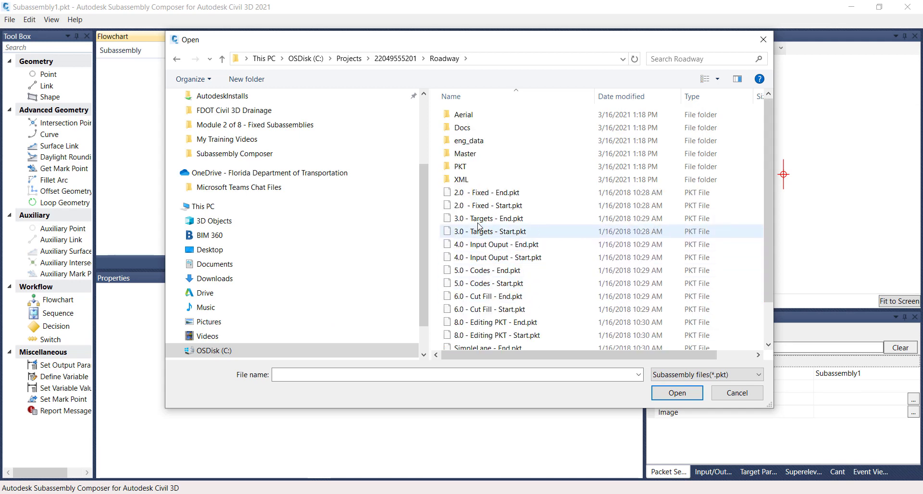
left_click(483, 208)
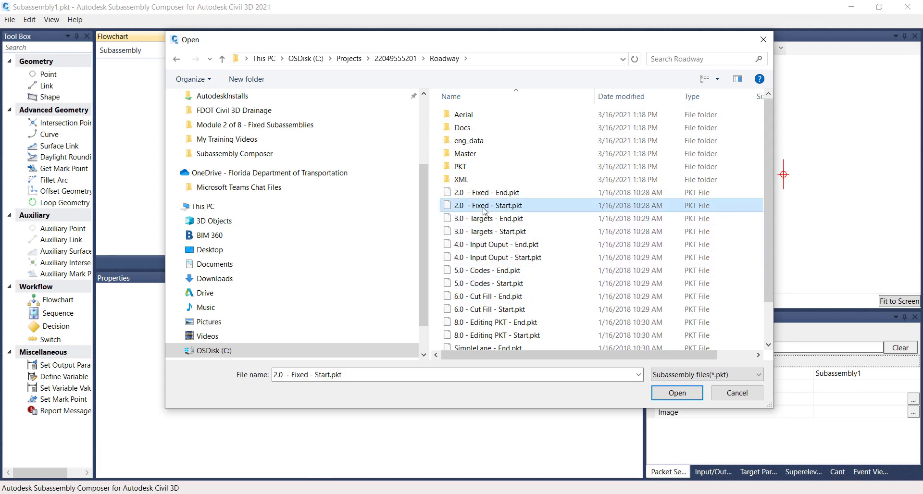
left_click(675, 393)
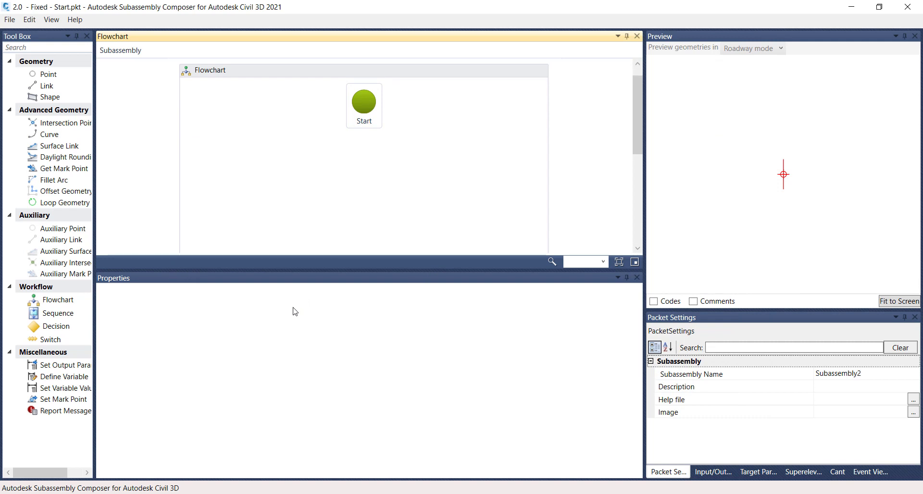
Step: Place point P1 under Start, at the origin with Delta X and Delta Y of 0
left_click(49, 75)
left_click_drag(49, 75, 207, 115)
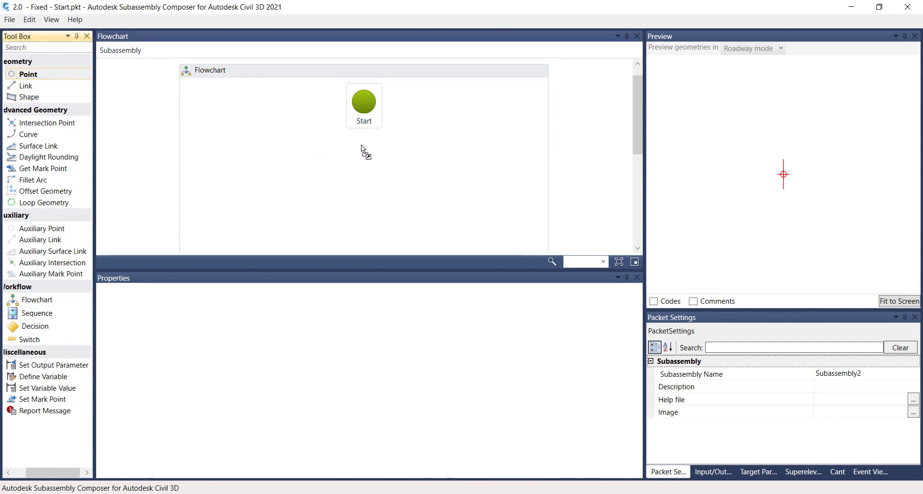
left_click_drag(361, 145, 364, 144)
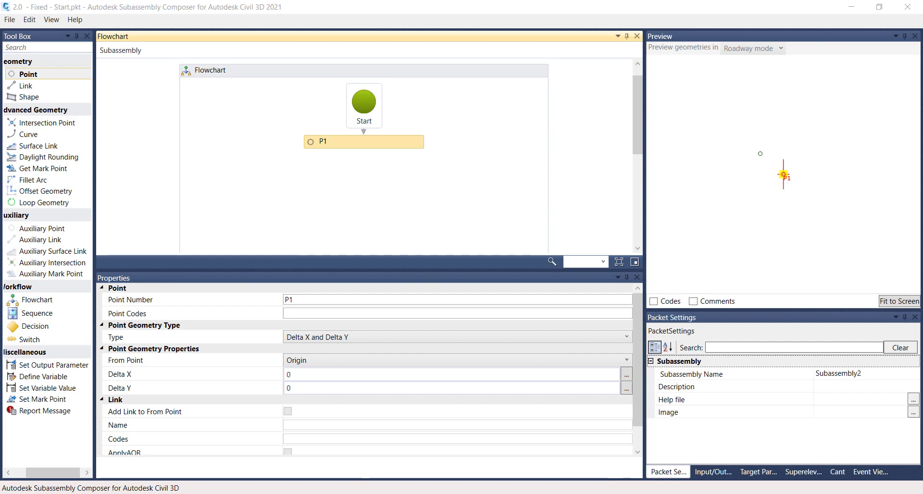
left_click_drag(47, 76, 89, 87)
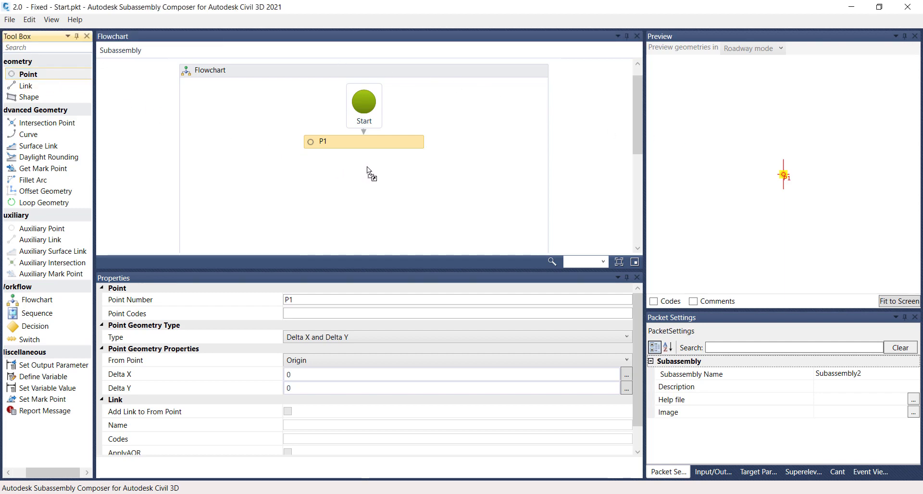
Step: Add P2&L1 from P1 as Slope and Delta X: -2.00% slope, Delta X 10
left_click_drag(367, 166, 367, 167)
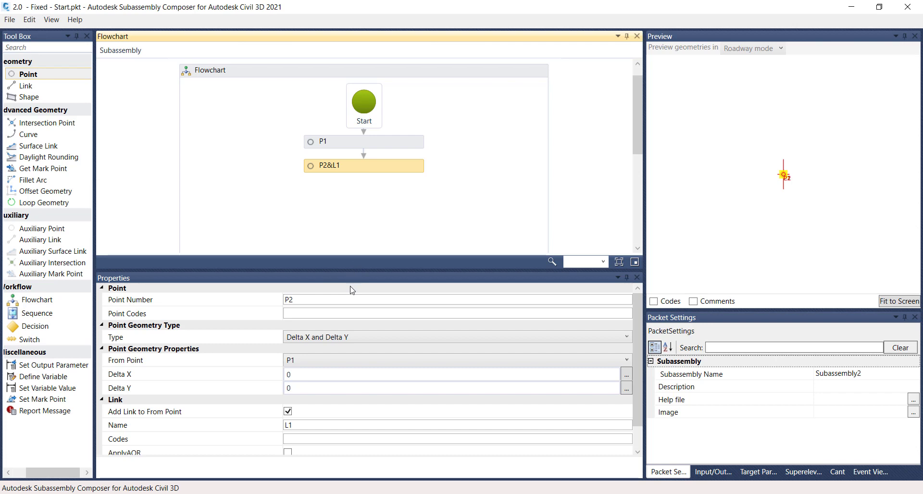
left_click(357, 338)
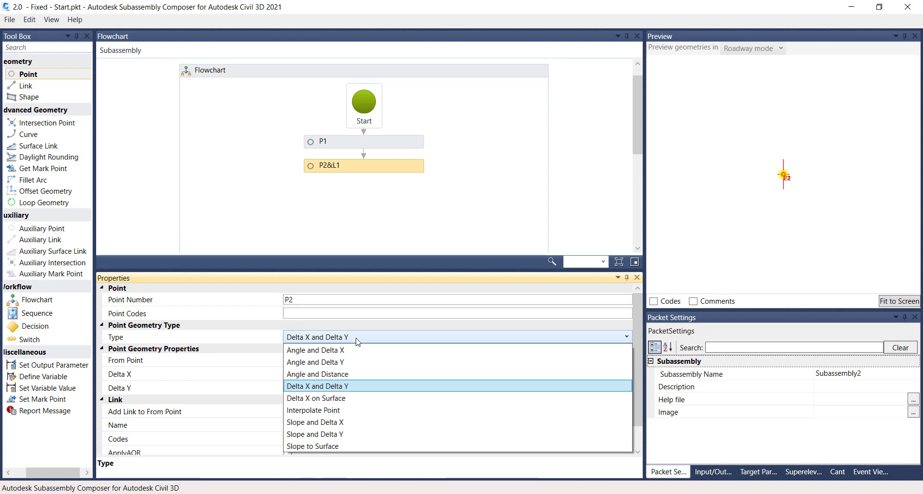
left_click(353, 423)
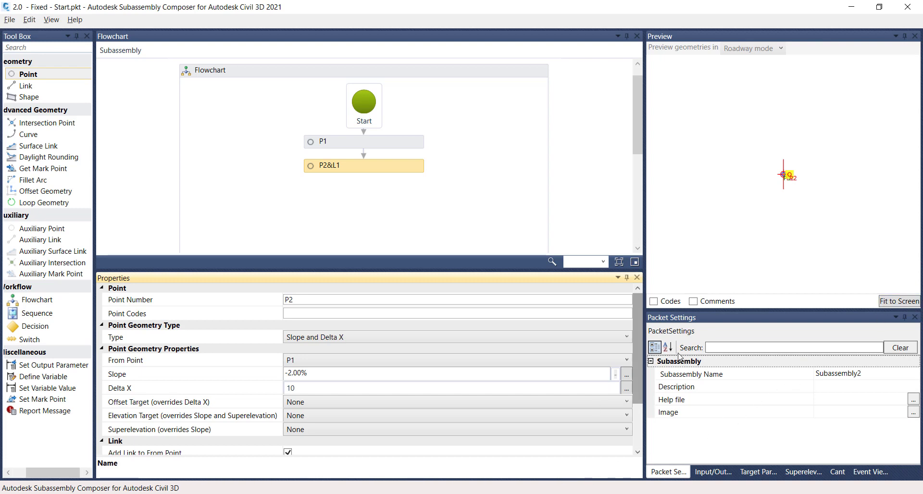
left_click(433, 337)
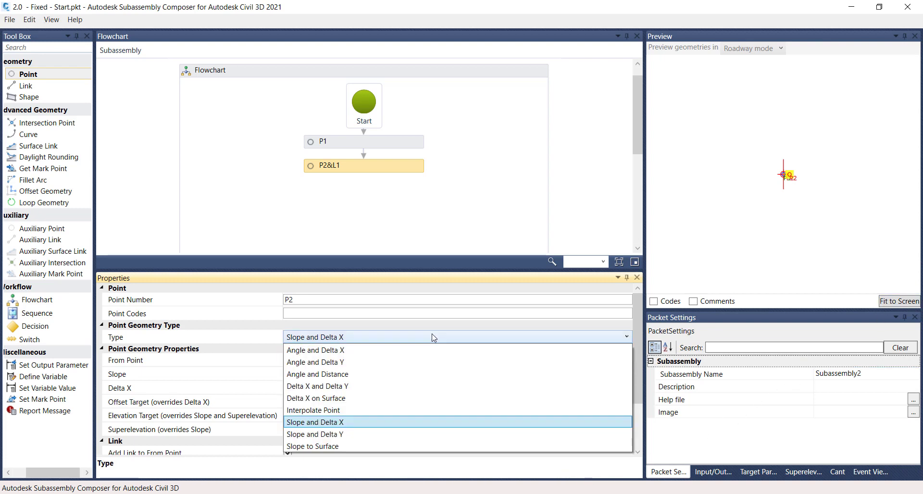
left_click(385, 424)
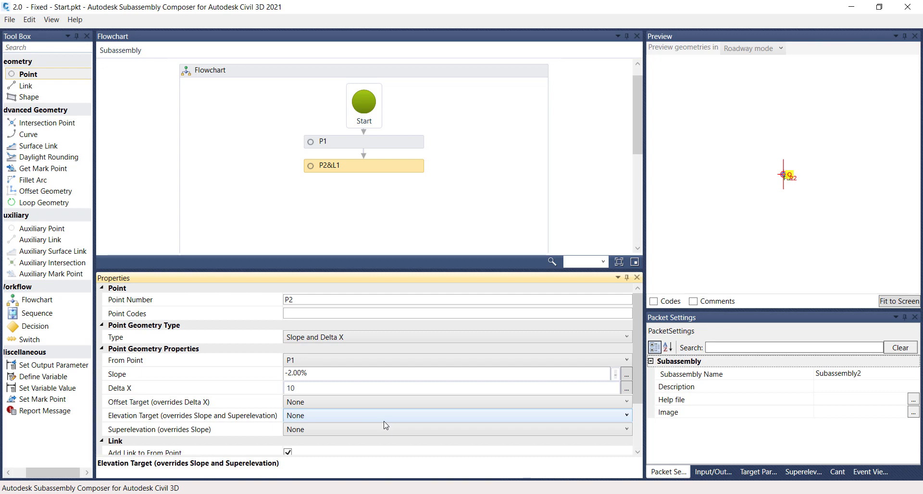
left_click(380, 364)
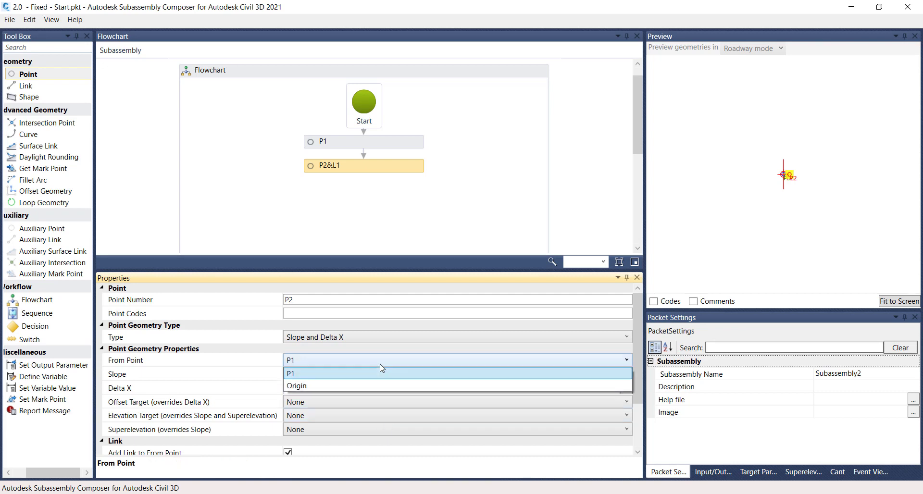
left_click(372, 374)
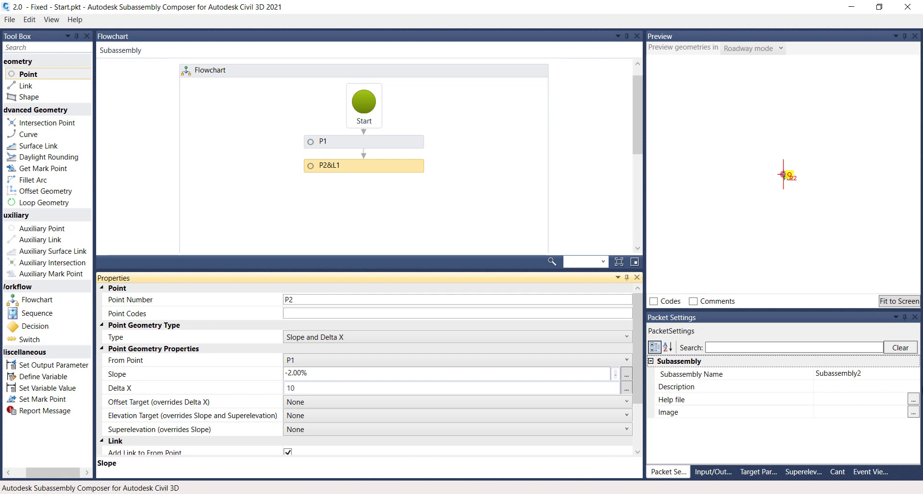
left_click(891, 302)
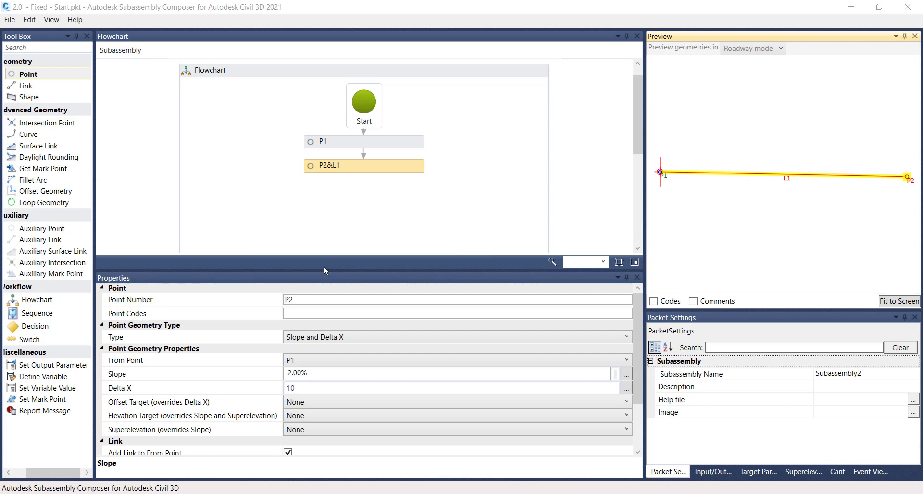
left_click(42, 76)
Step: Place P3&L2 from P2 with Delta X 0 and Delta Y -1, then fit the preview
left_click_drag(42, 76, 364, 189)
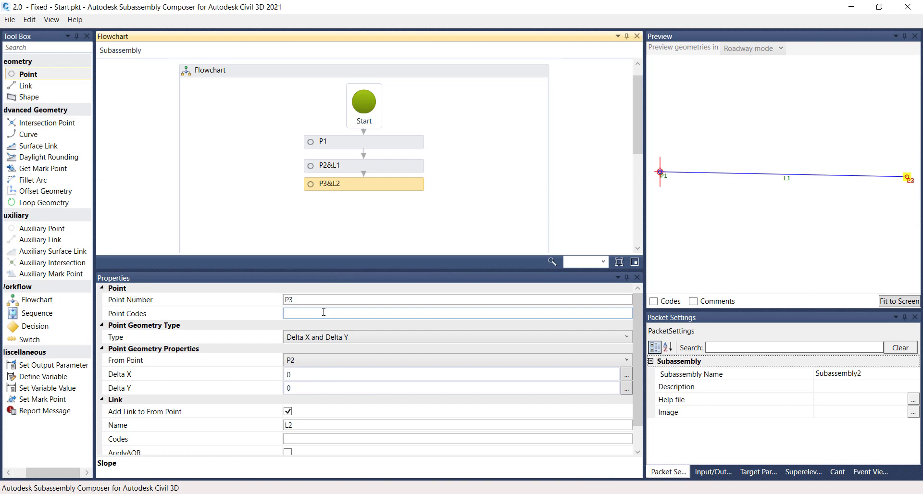
left_click(359, 338)
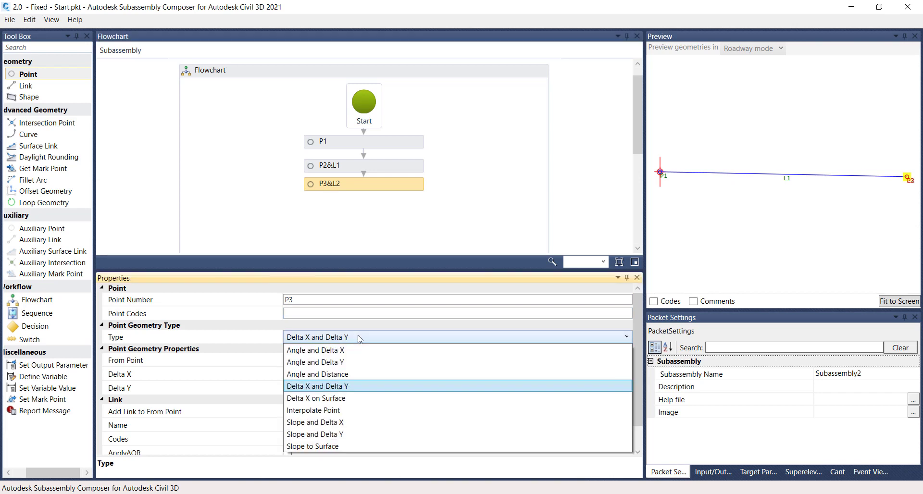
left_click(352, 387)
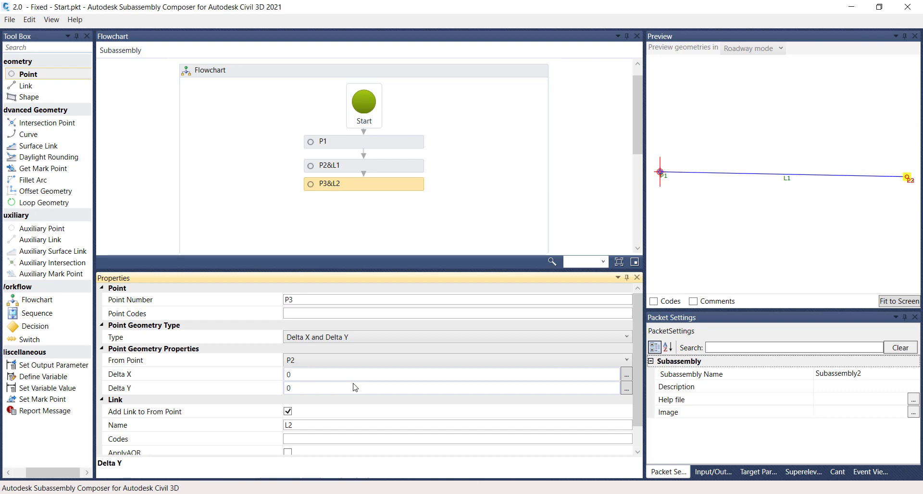
left_click(356, 364)
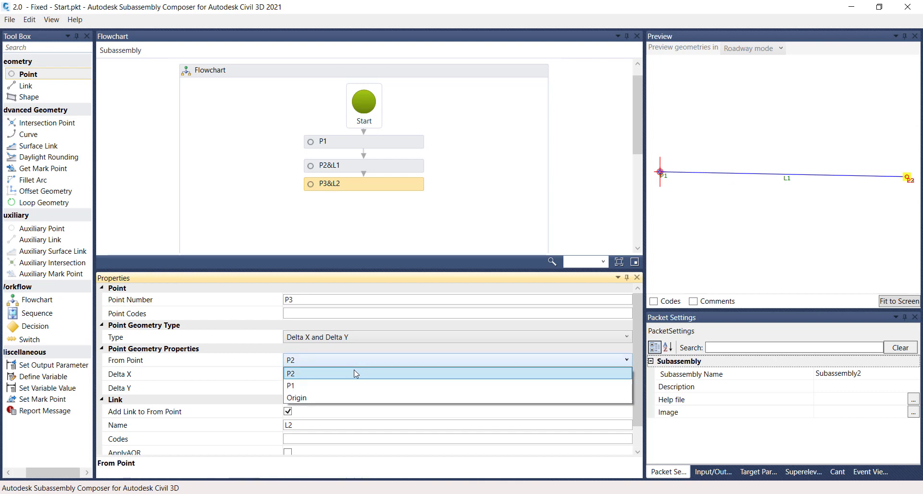
left_click(354, 376)
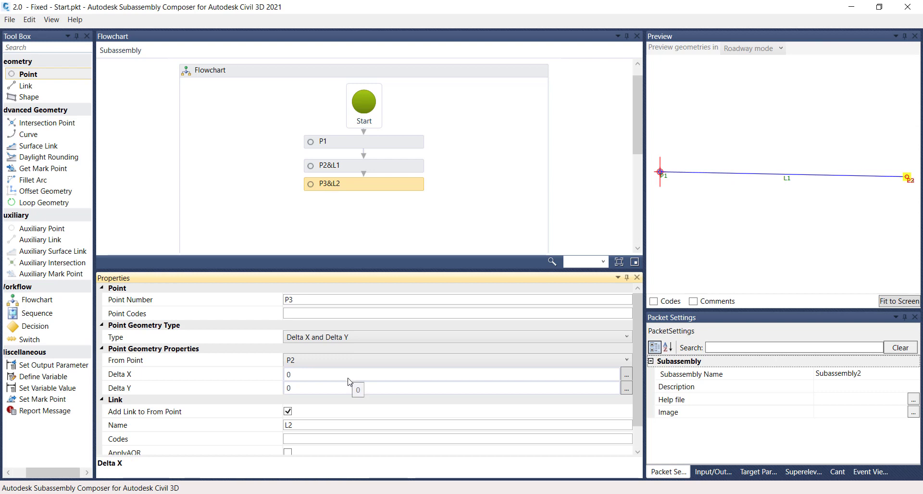
left_click(348, 377)
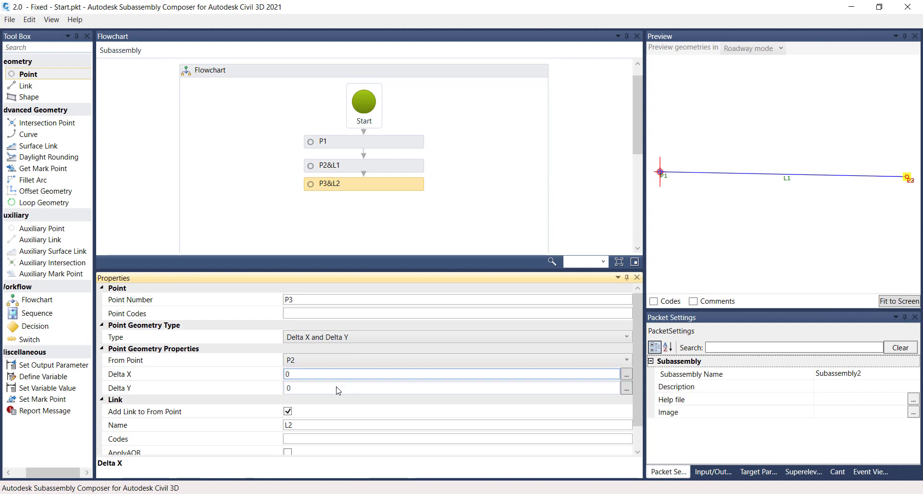
left_click(337, 387)
key("BackSpace")
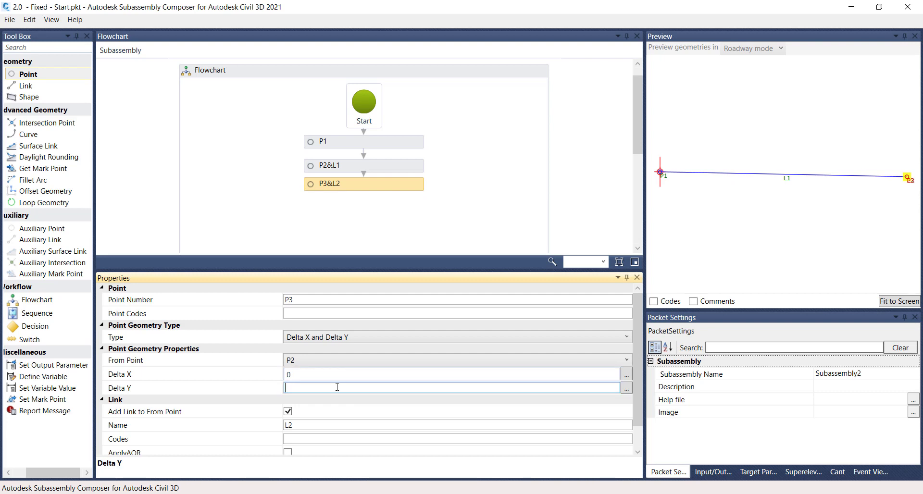
type("-1")
key("Return")
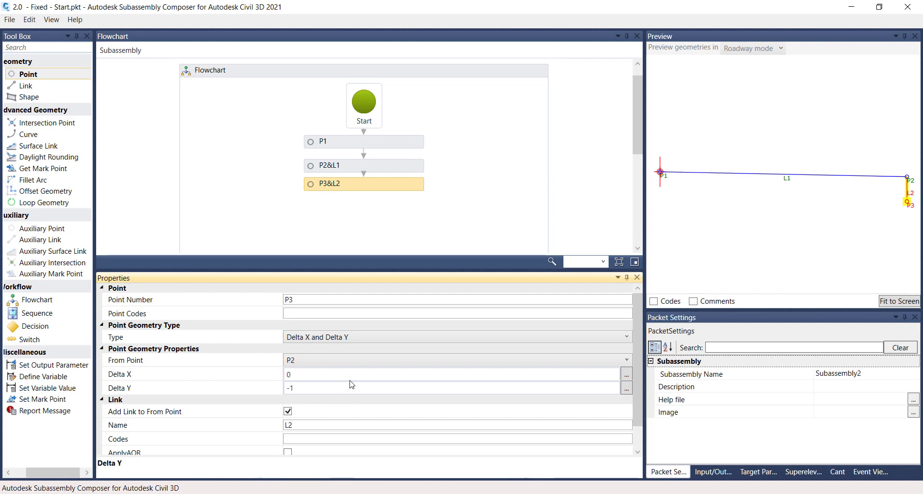
left_click(894, 303)
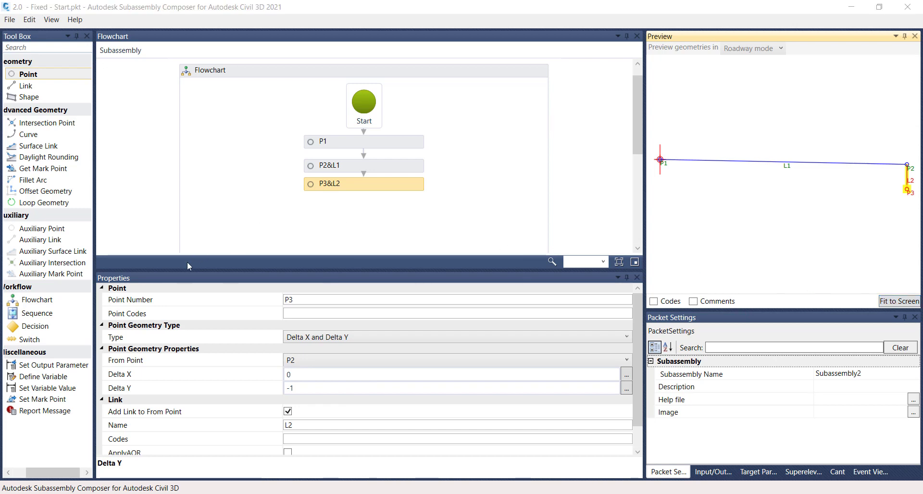
Step: Place P4&L3 measured from P1 with Delta X 0 and Delta Y -1
left_click_drag(35, 77, 364, 207)
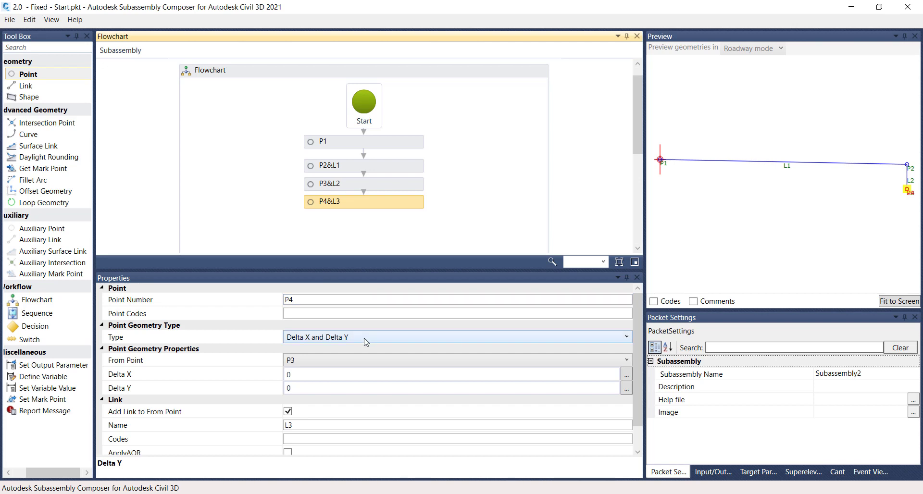
left_click(354, 360)
left_click(327, 398)
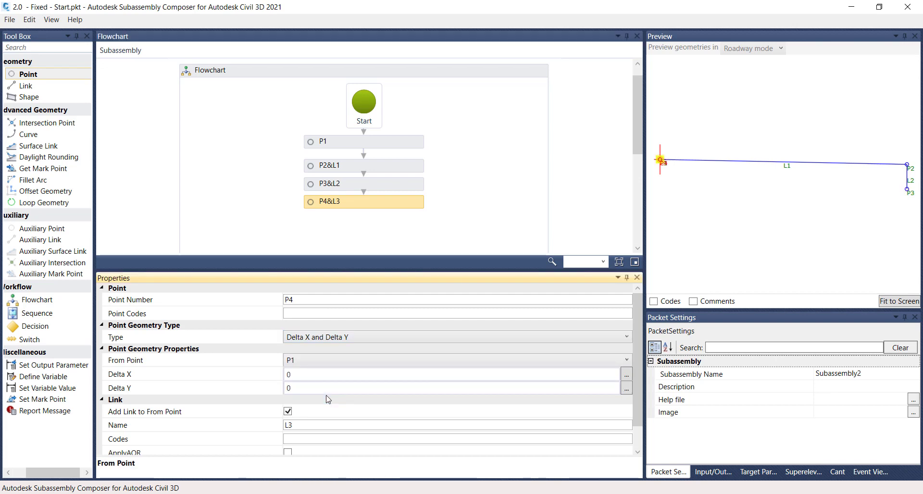
left_click(320, 375)
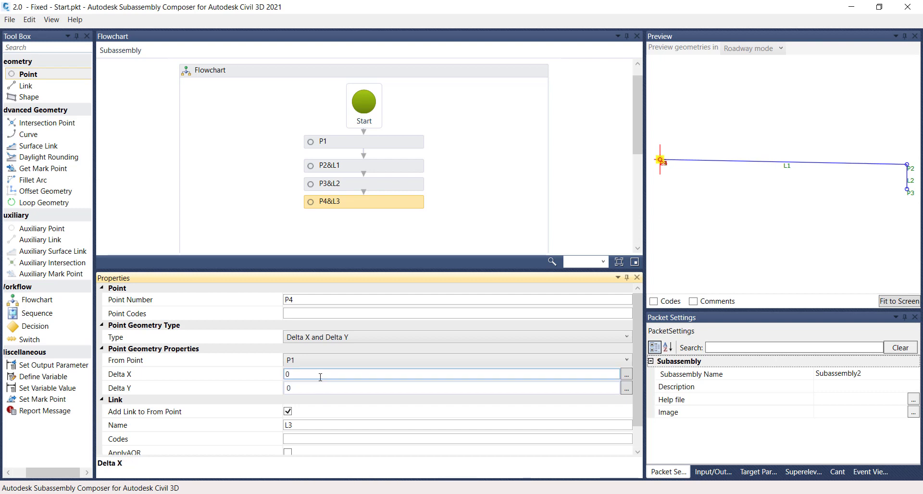
left_click(316, 387)
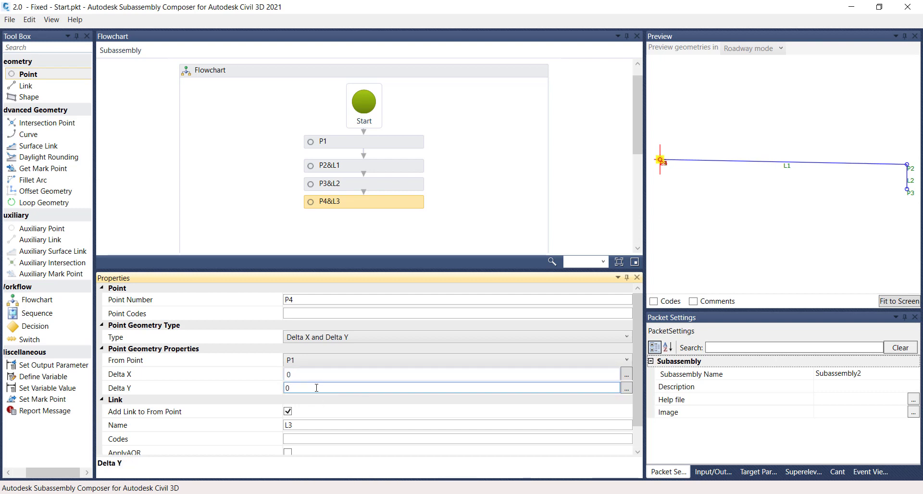
key("BackSpace")
type("-1")
key("Return")
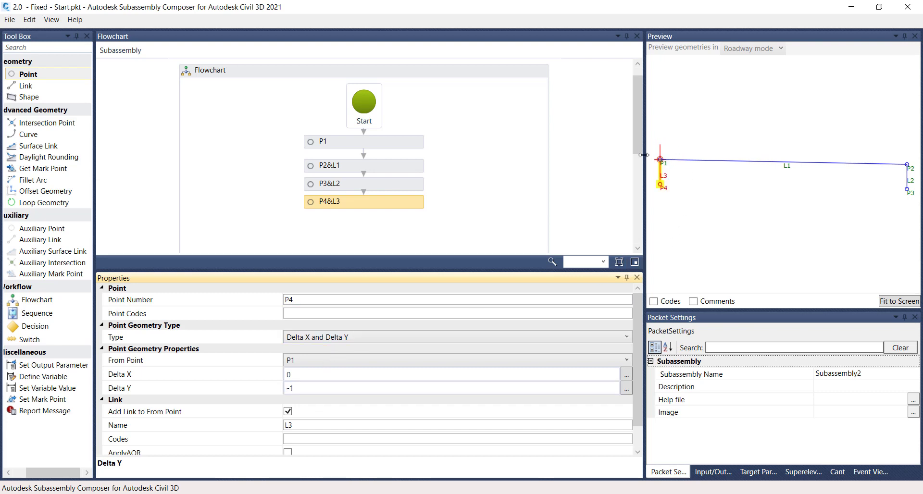
left_click(482, 173)
scroll(481, 173, "down", 1)
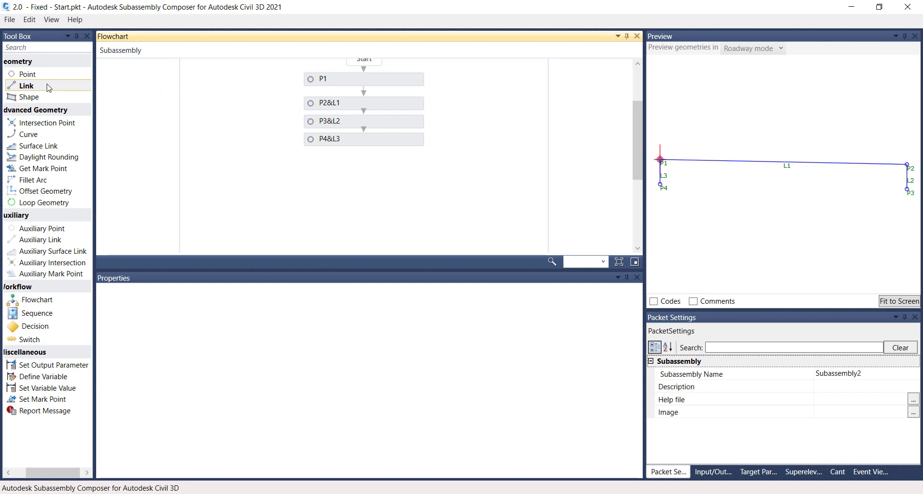
left_click(26, 88)
Step: Add link L4 below P4&L3 with start point P3 and end point P4
left_click_drag(25, 87, 363, 161)
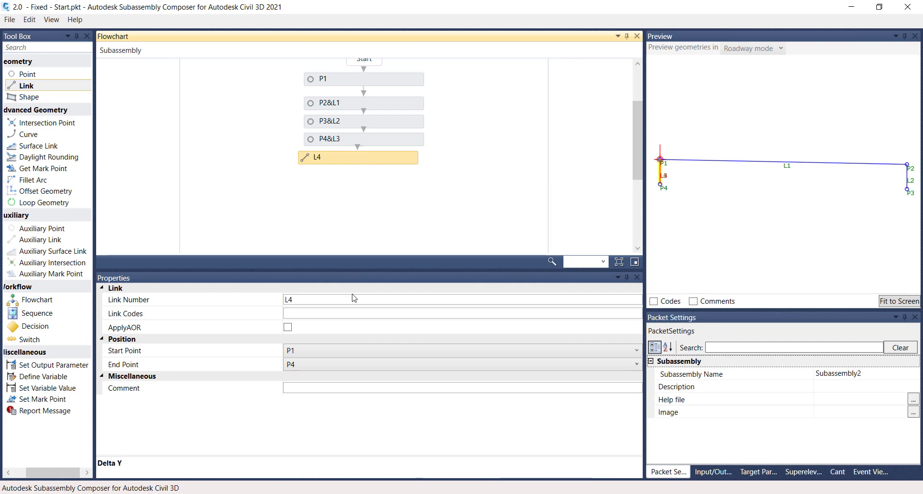
left_click(342, 355)
left_click(341, 356)
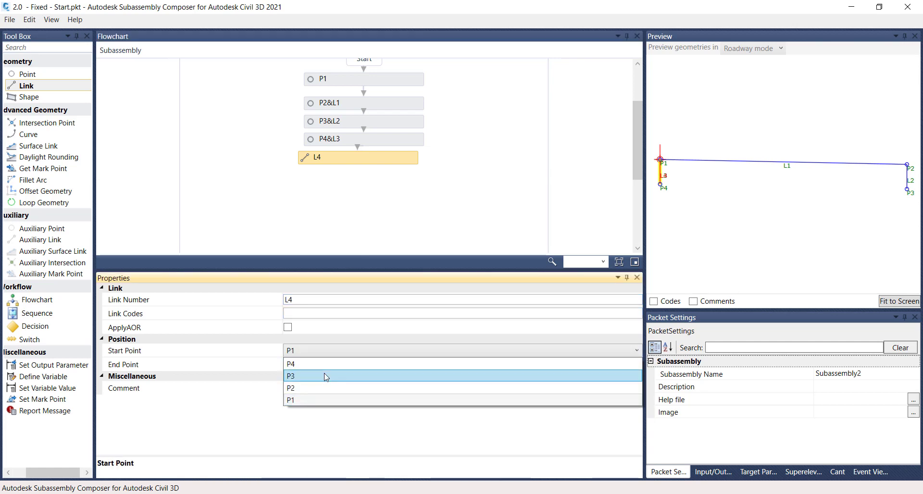
left_click(323, 377)
left_click(334, 365)
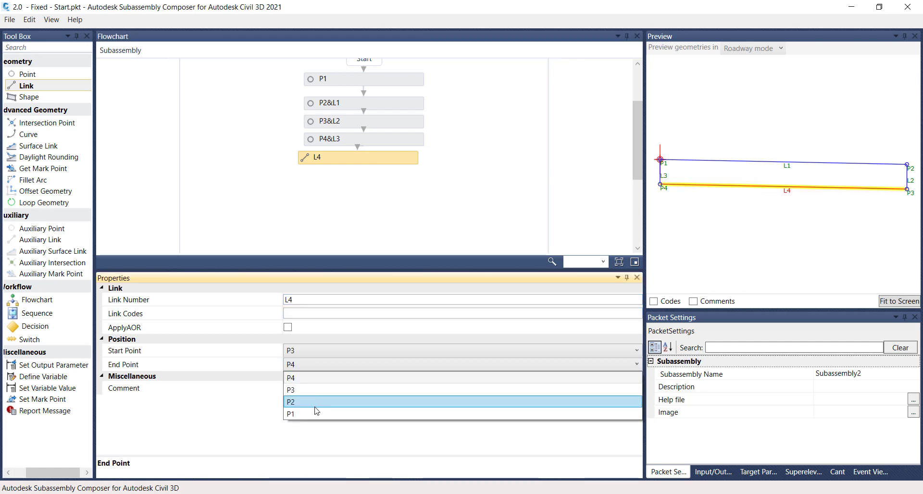
left_click(327, 379)
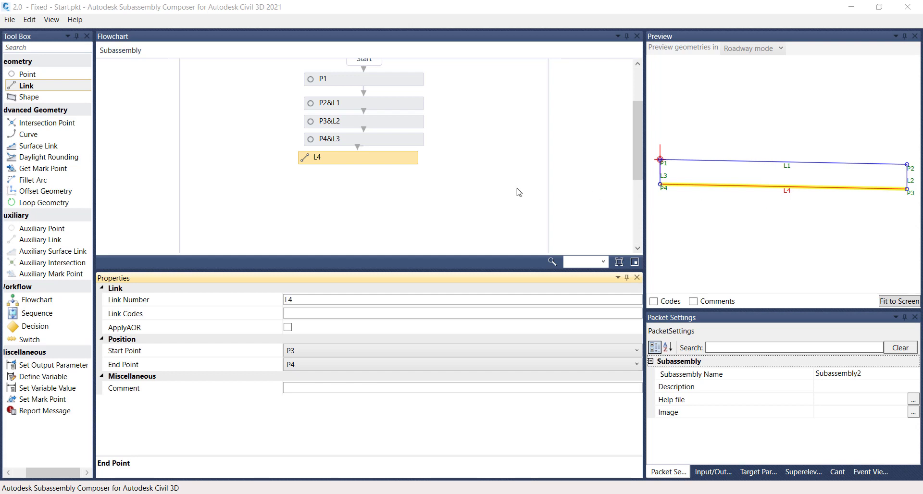
Step: Add shape S1 after L4, bounded by links L1, L3, L4 and L2
left_click_drag(33, 97, 361, 182)
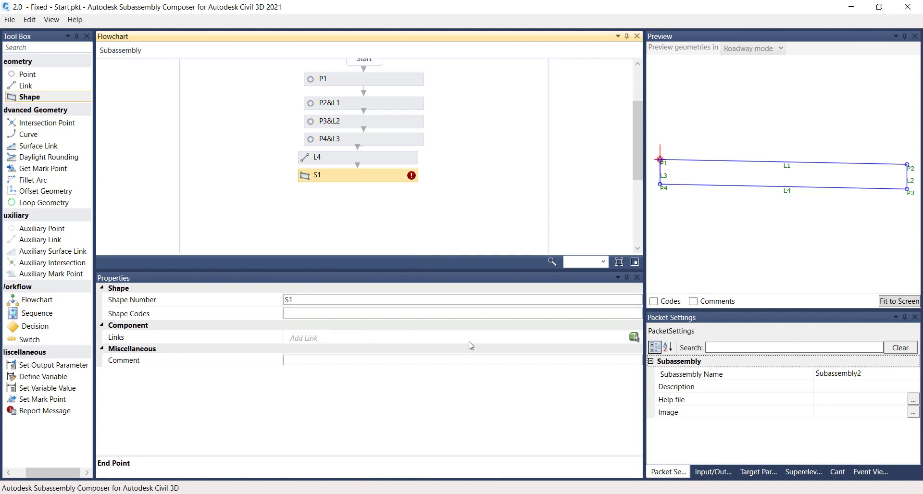
left_click(634, 339)
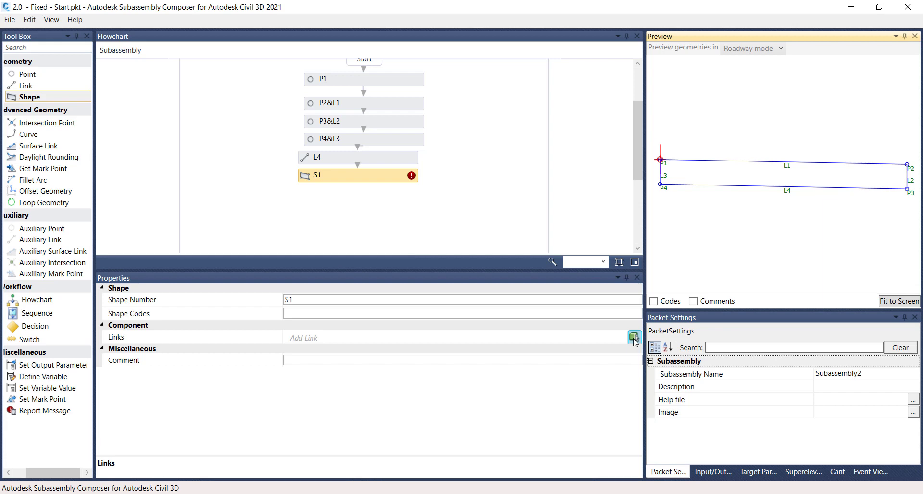
left_click(785, 181)
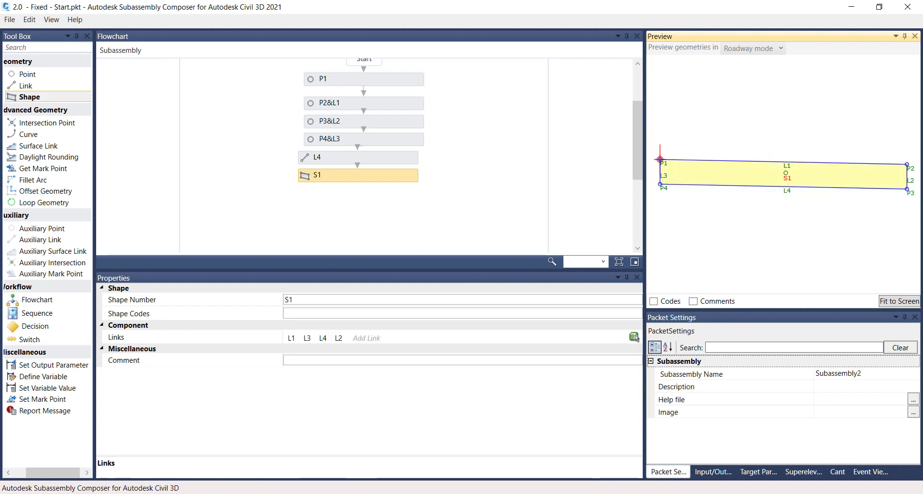